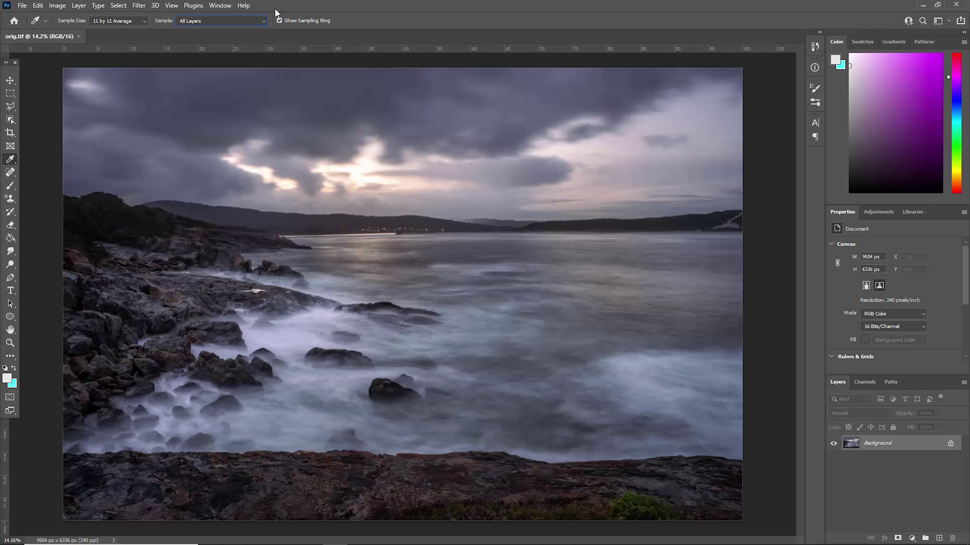
- Crop the seascape to a 3:1 panorama (9504 × 3168 px) framing the rocky shore and water
left_click(11, 133)
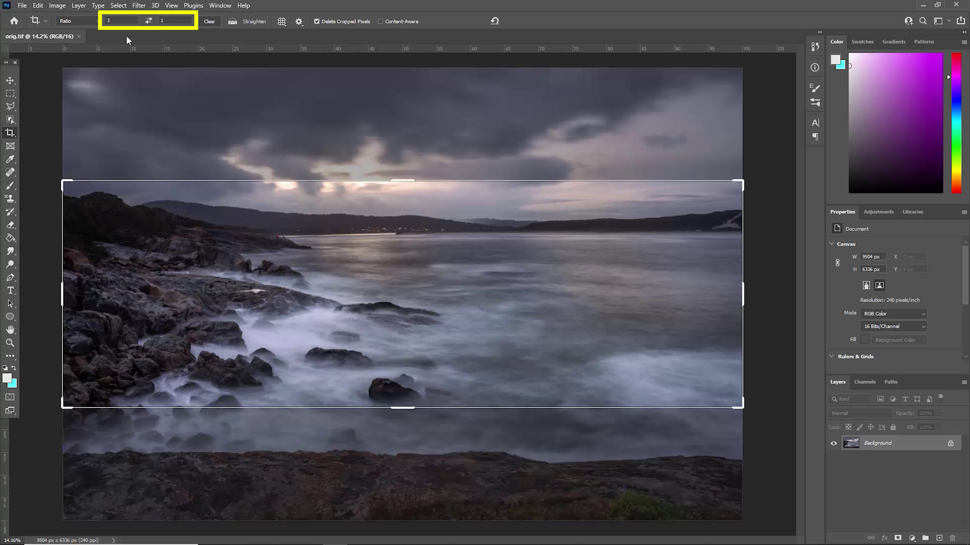
type("1")
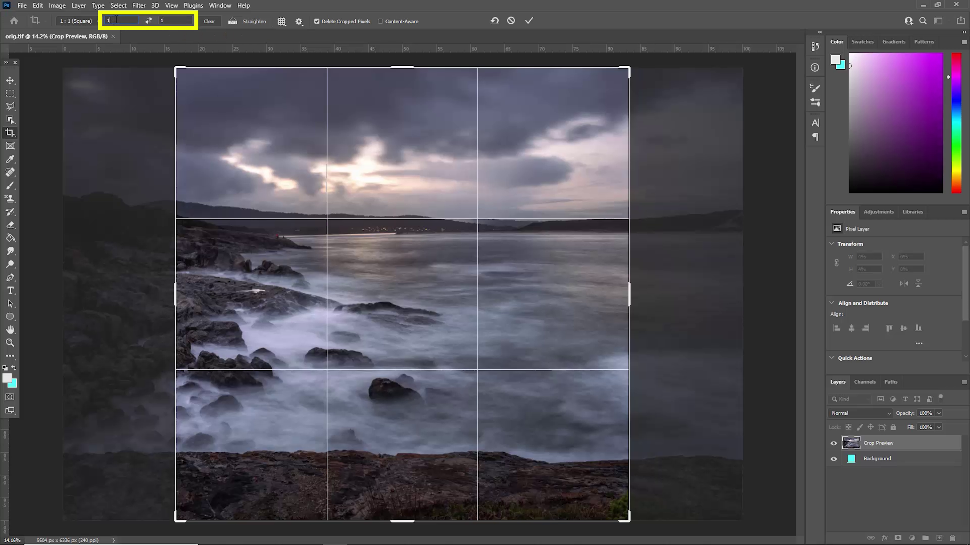
key("BackSpace")
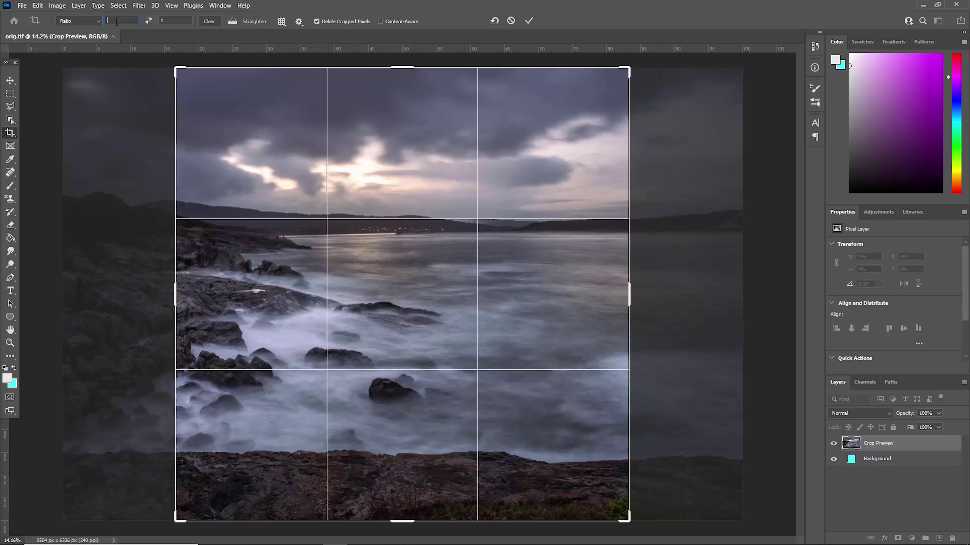
type("3")
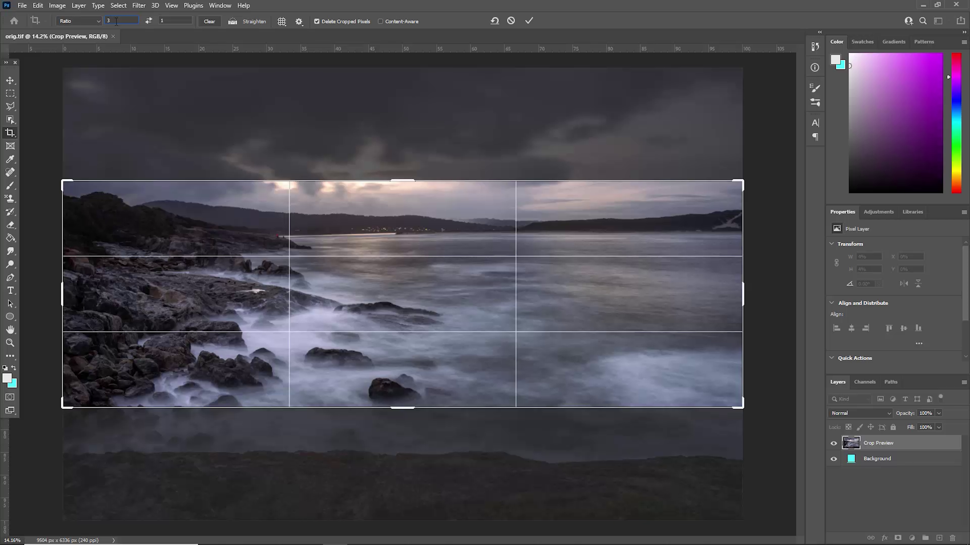
type("4")
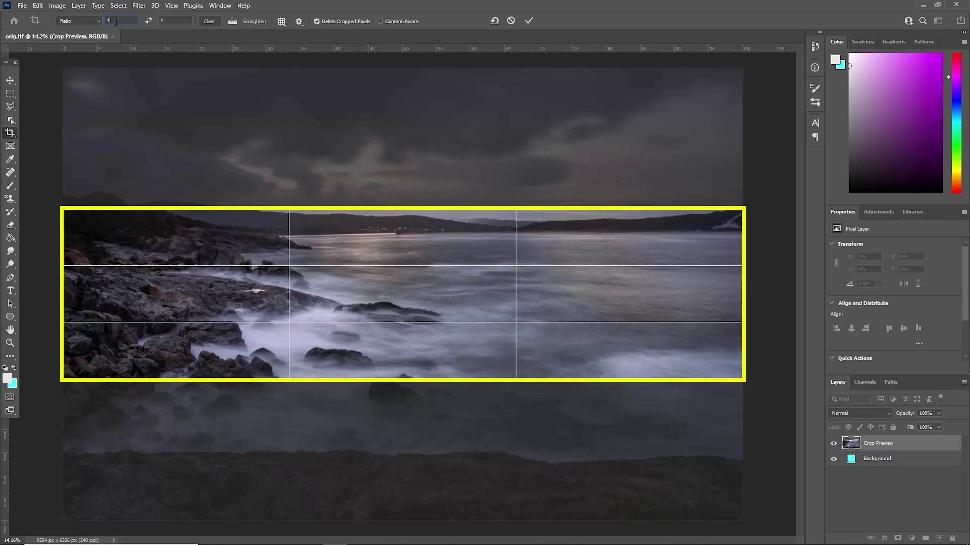
key("BackSpace")
type("3")
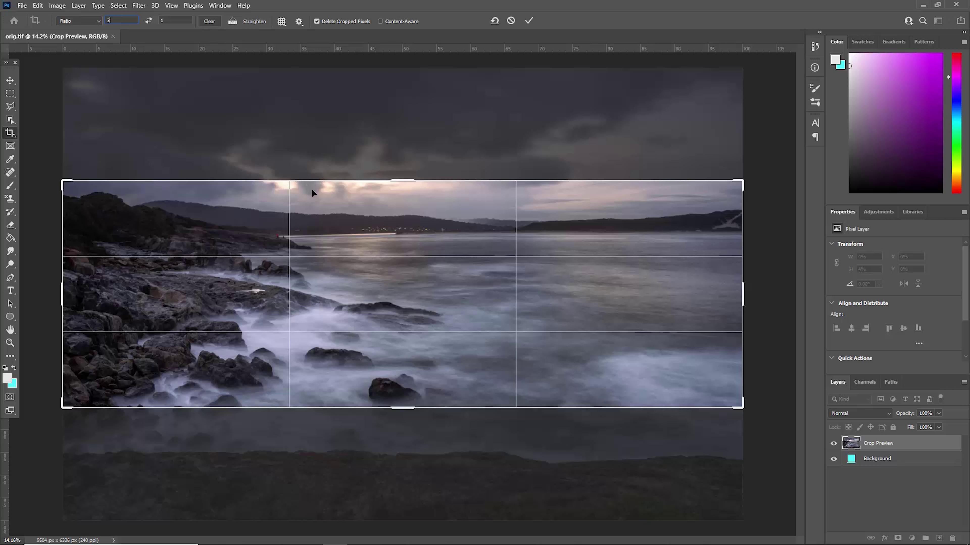
mouse_move(377, 247)
left_mouse_down()
mouse_move(376, 225)
mouse_move(377, 246)
left_mouse_up()
left_click(532, 25)
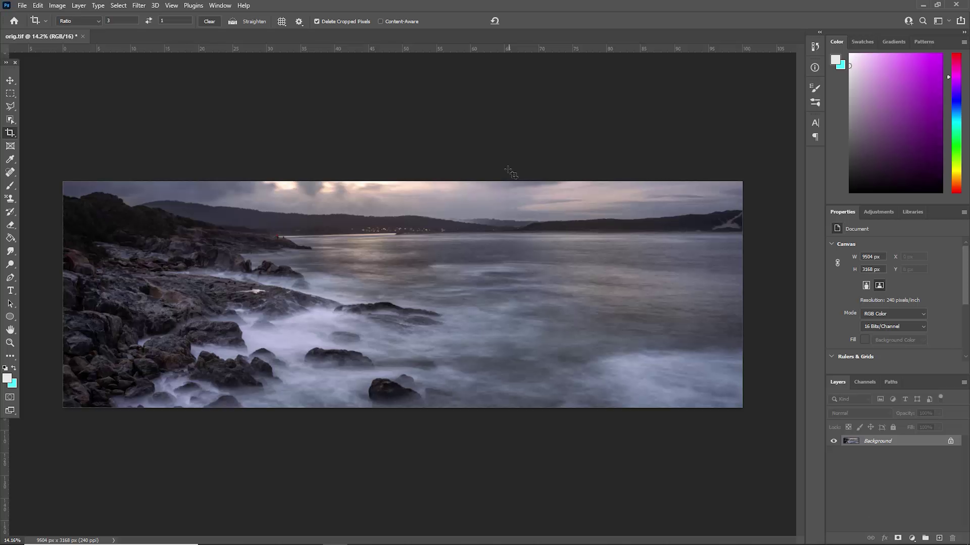
- Switch to the Slice Select Tool and open Divide Slice for the panorama's single slice
left_click(10, 135)
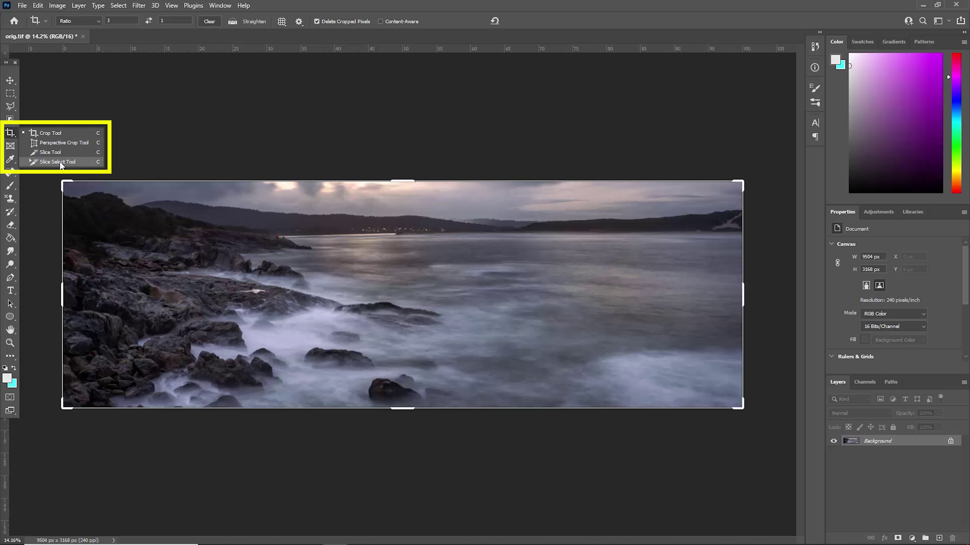
left_click(69, 162)
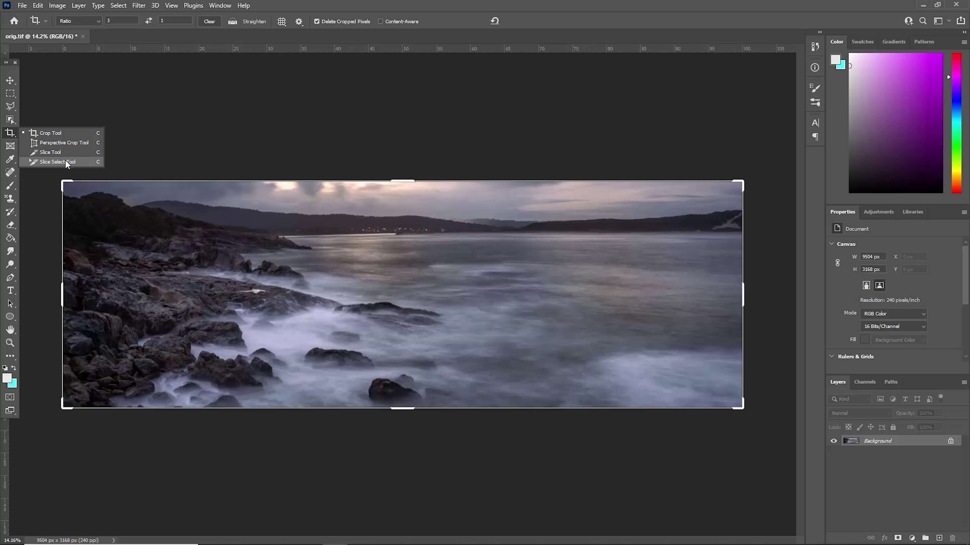
scroll(66, 160, "up", 1)
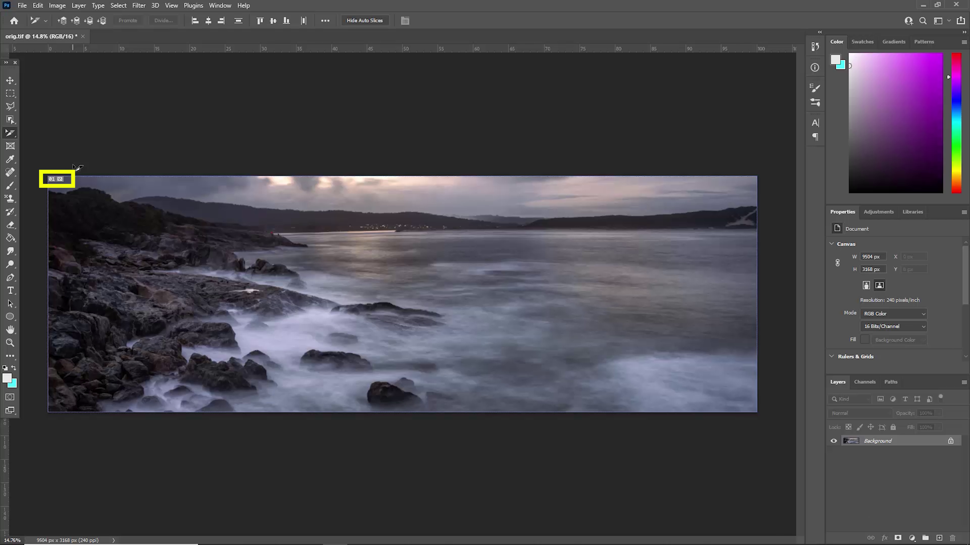
right_click(61, 180)
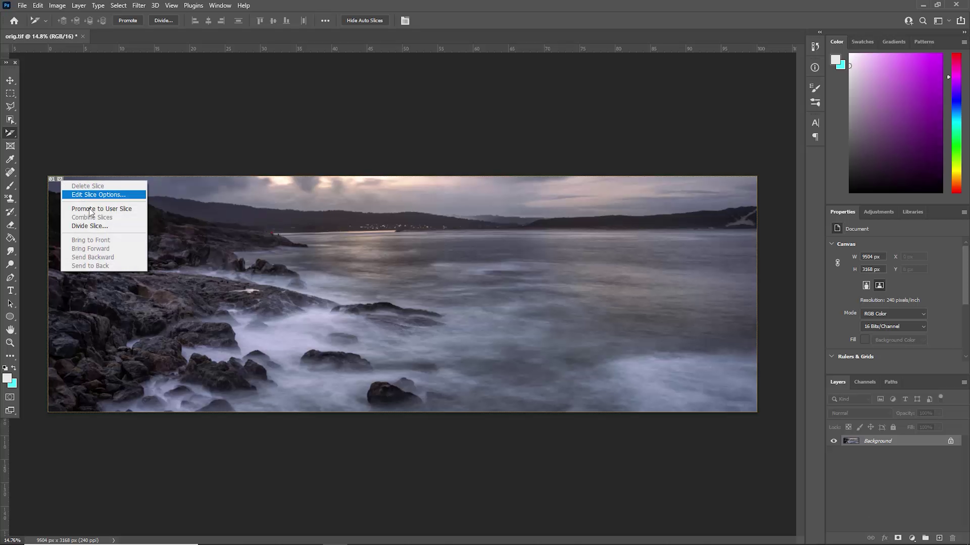
left_click(113, 226)
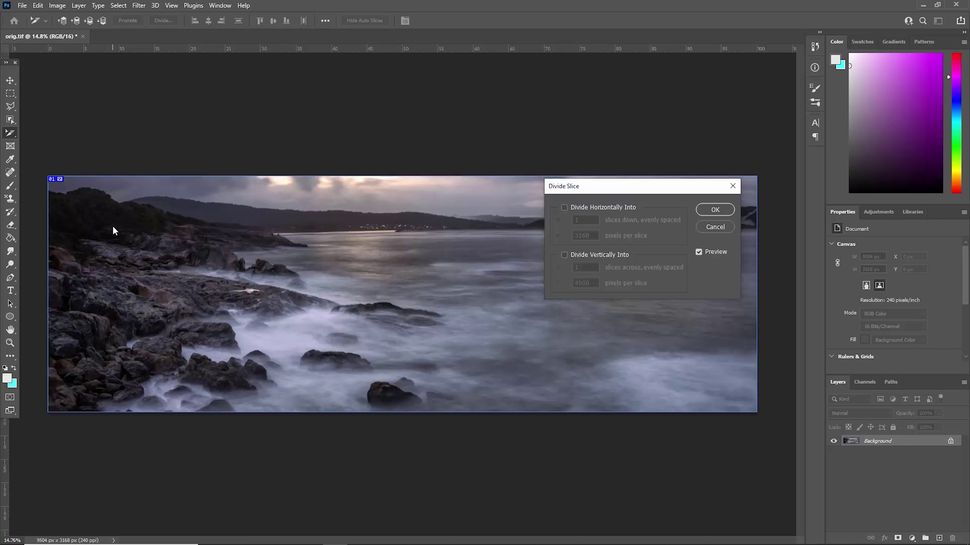
- Divide the slice vertically into 3 equal slices of 3168 px each
left_click(564, 255)
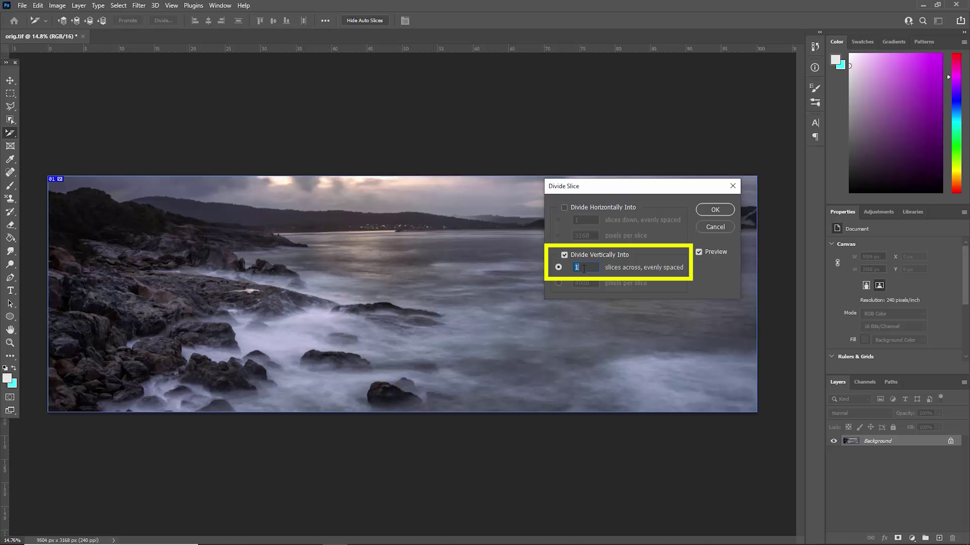
type("3")
key("BackSpace")
type("4")
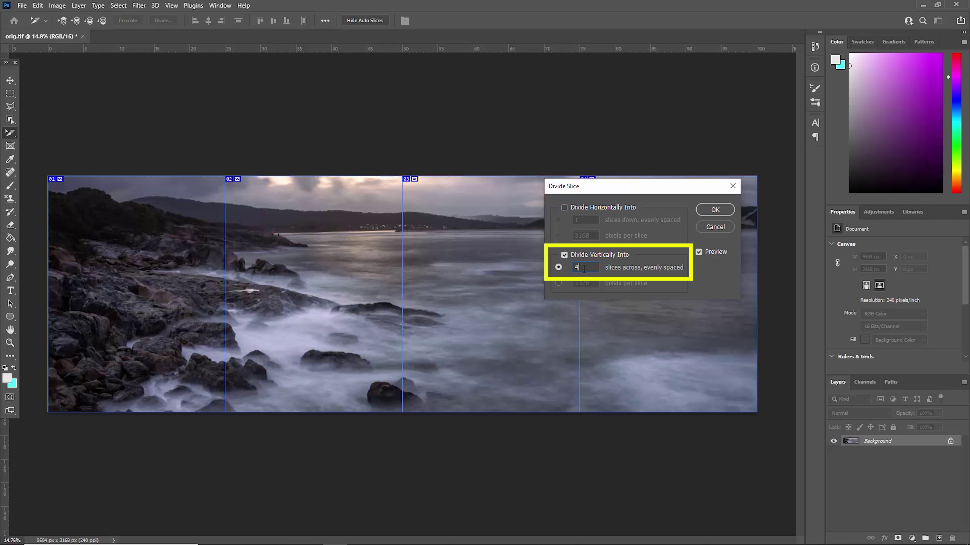
key("BackSpace")
type("3")
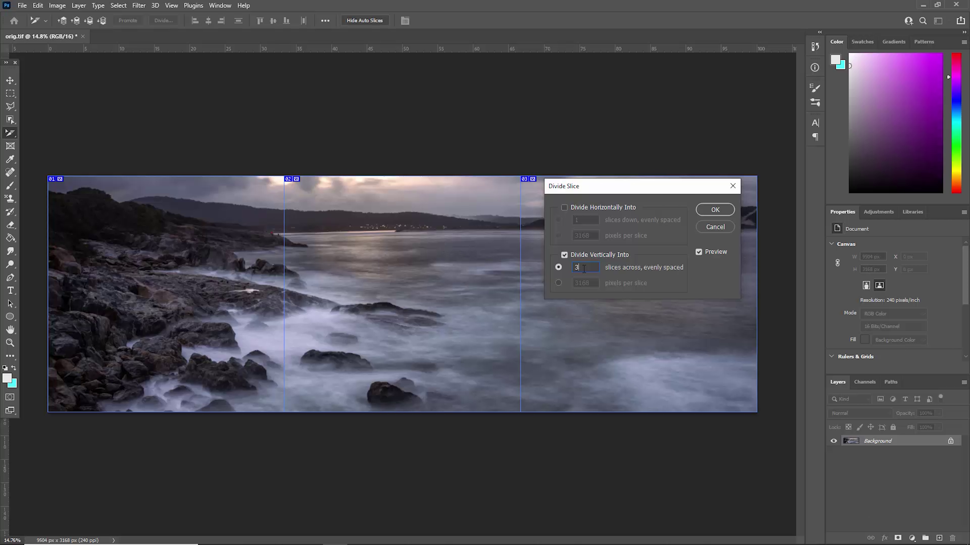
left_click(718, 212)
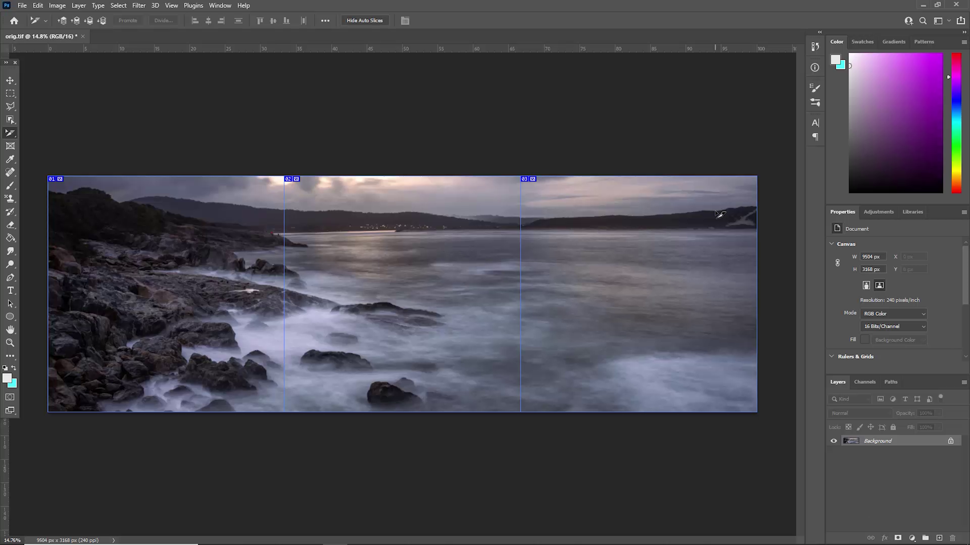
- Open Save for Web (Legacy), fit the preview in view, and keep JPEG Maximum quality 100
left_click(24, 6)
mouse_move(70, 163)
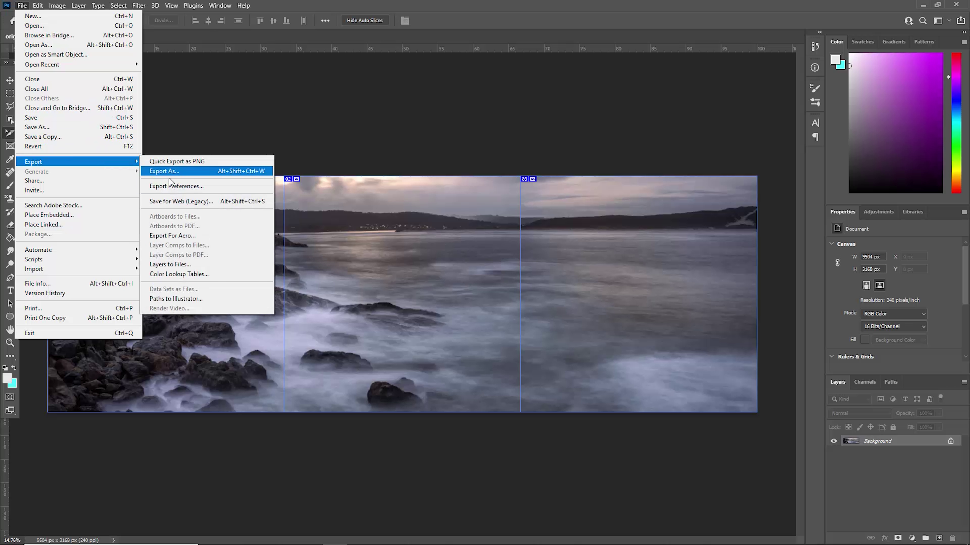
left_click(172, 202)
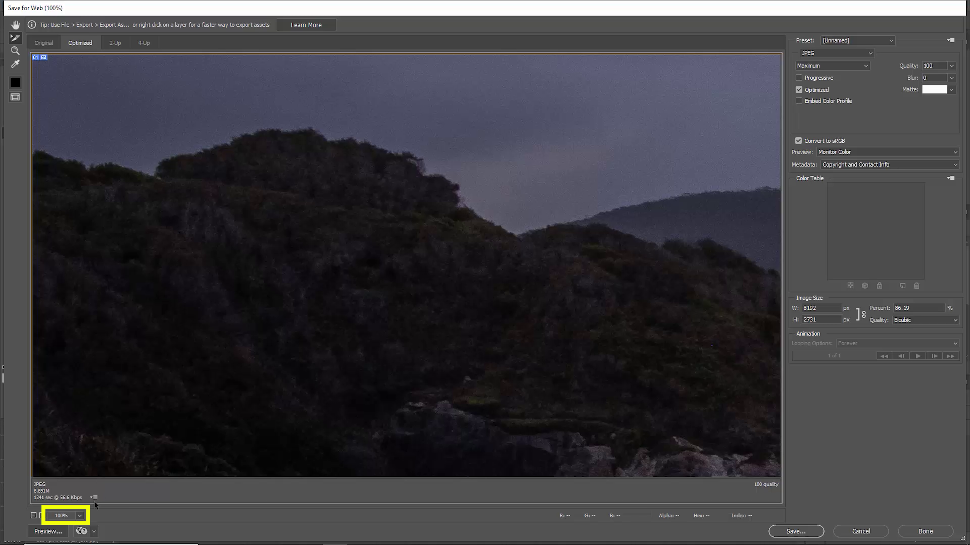
left_click(81, 515)
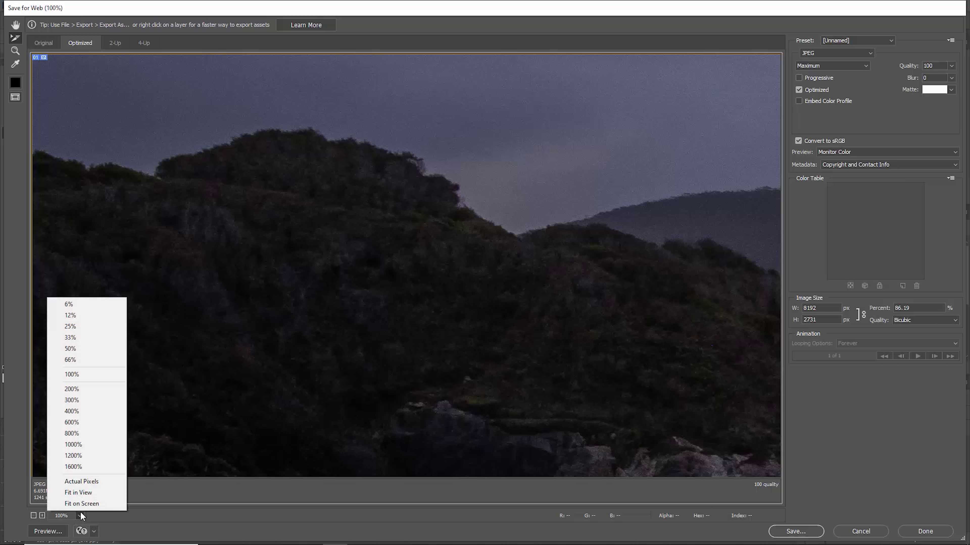
left_click(85, 493)
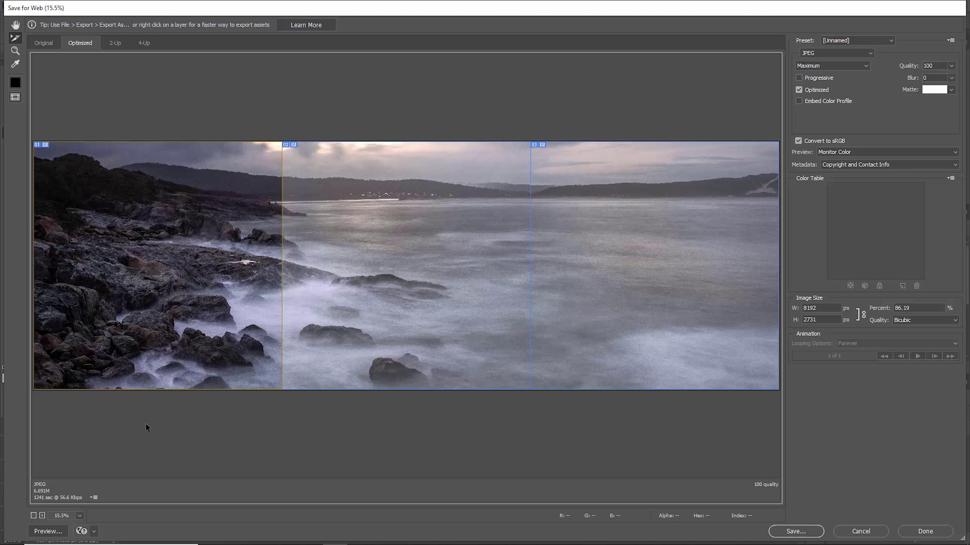
left_click(871, 61)
left_click(832, 68)
- Save all slices as JPEGs into the photos folder, then switch to File Explorer
left_click(794, 531)
left_click(372, 402)
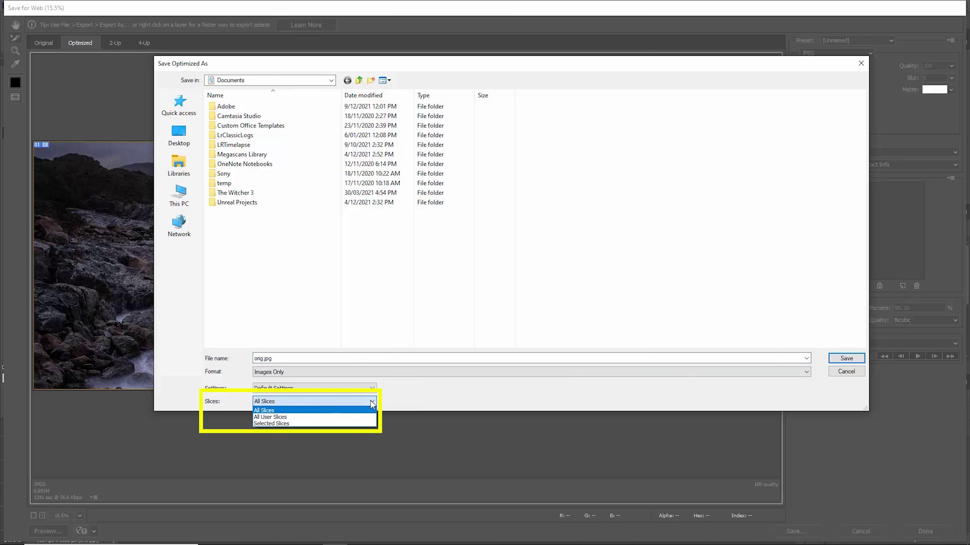
left_click(346, 414)
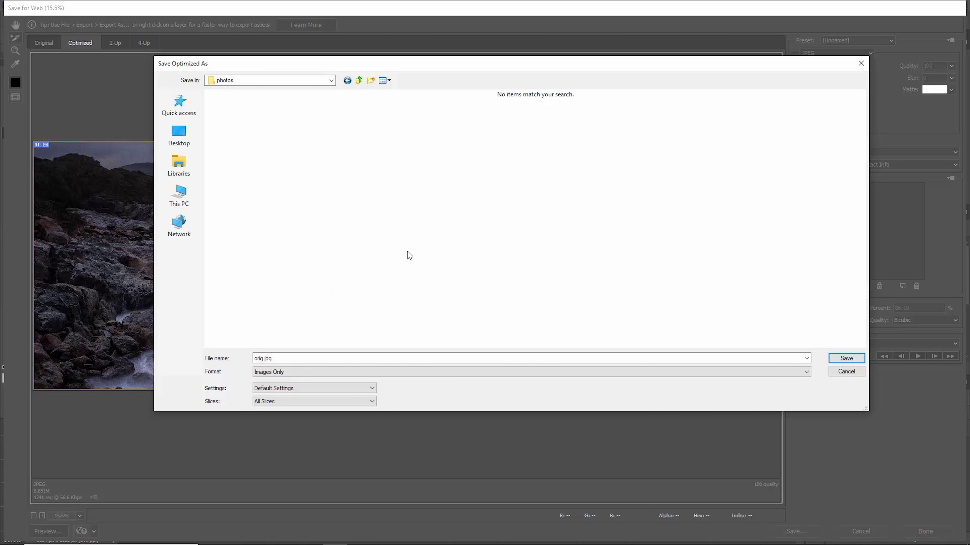
left_click(846, 359)
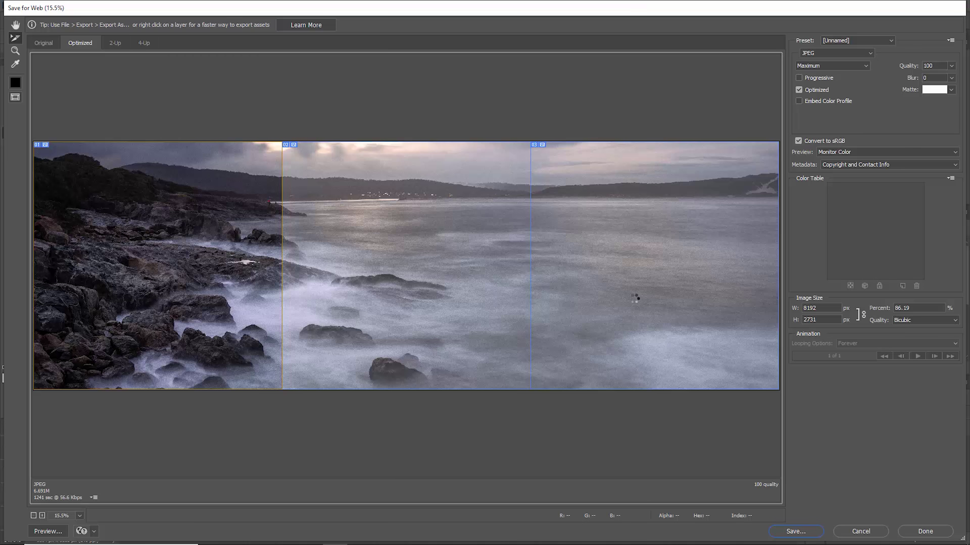
key("alt+Tab")
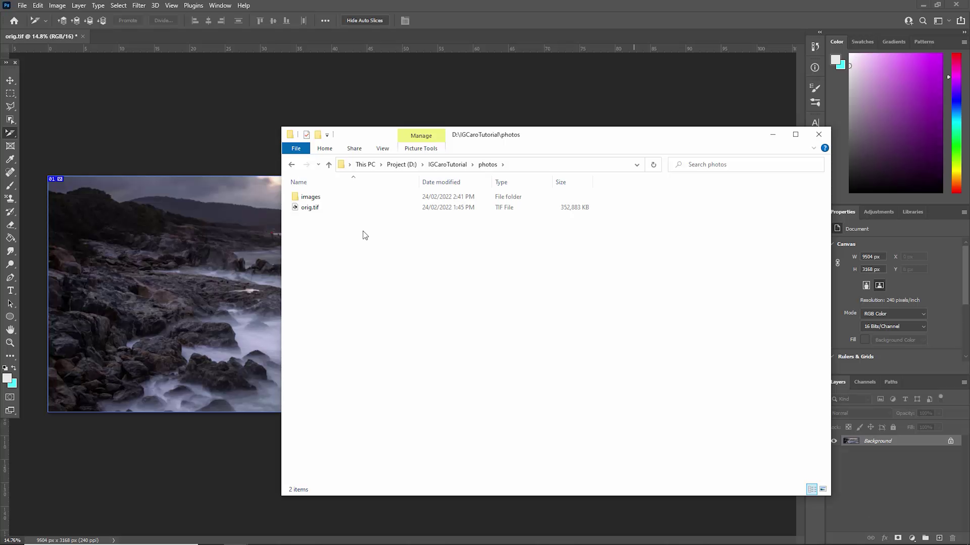
- Check orig_01.jpg to orig_03.jpg in the images folder, then return to Photoshop
double_click(311, 197)
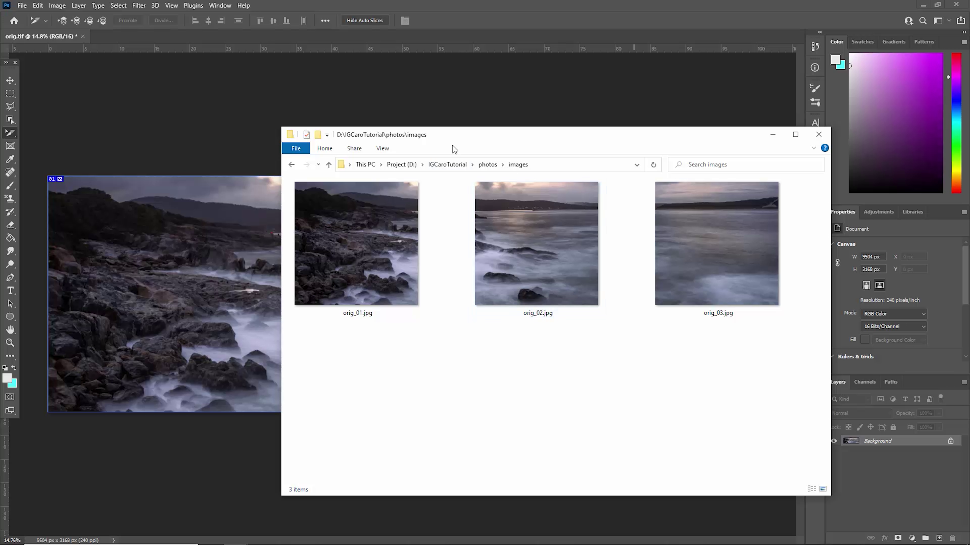
left_click(431, 7)
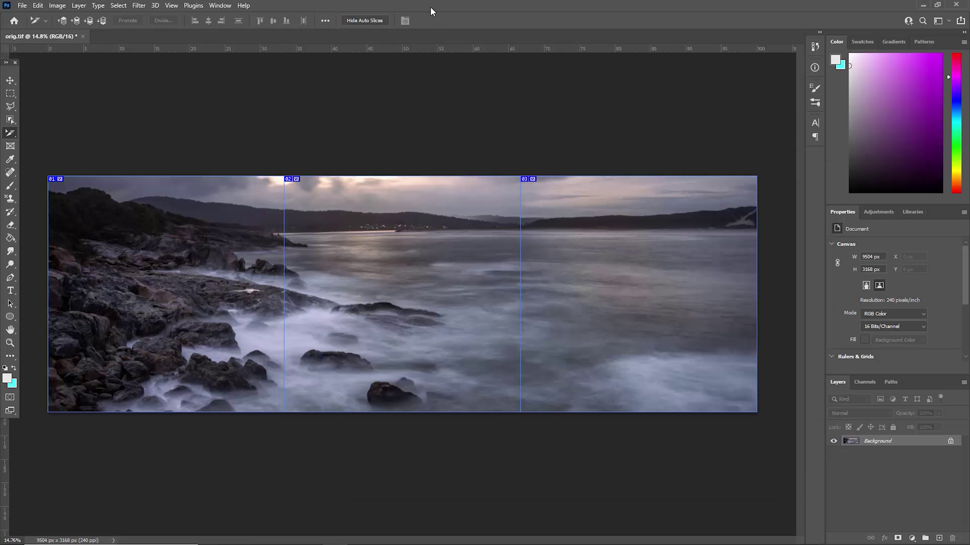
- Crop at a 1:1 ratio widened to the image edges, making a 9504 × 9504 px square canvas
right_click(11, 133)
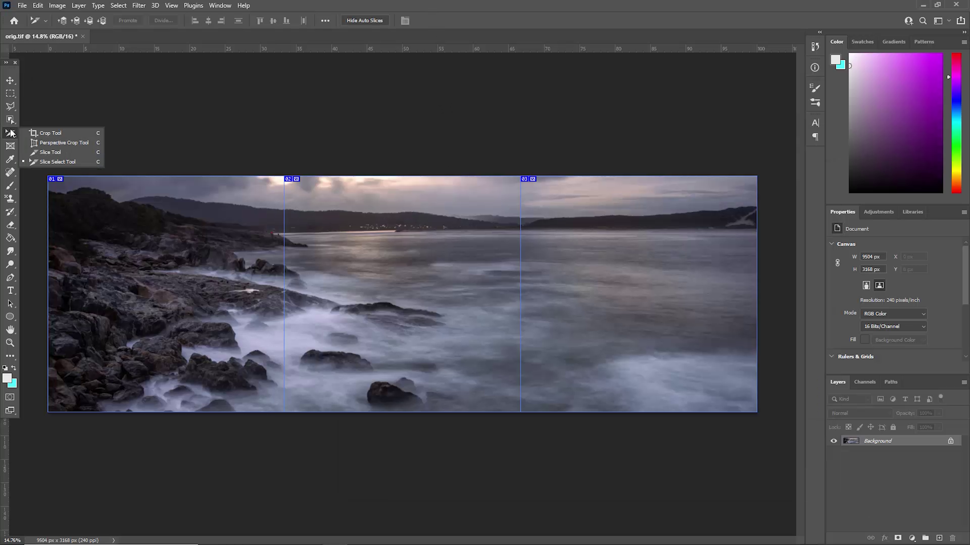
left_click(27, 128)
left_click(109, 21)
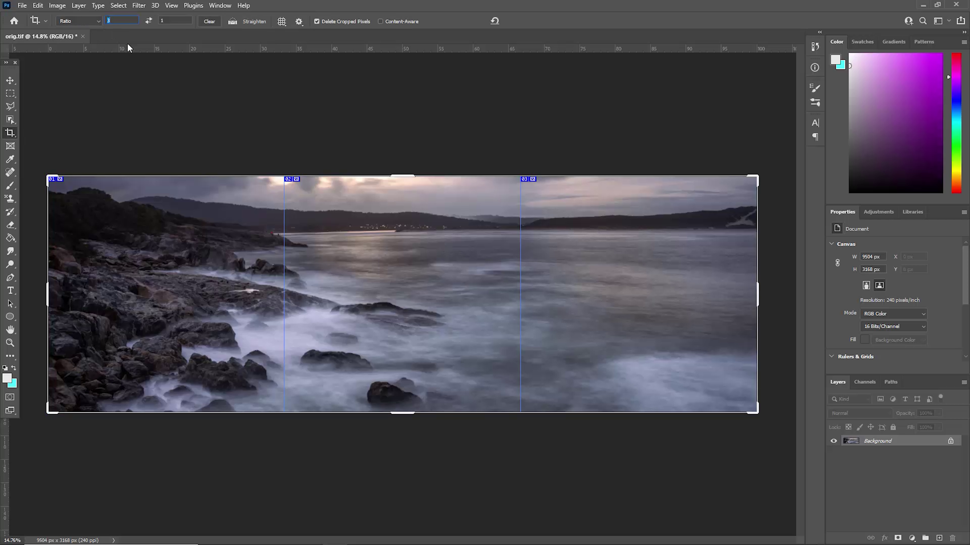
type("1")
left_click_drag(278, 299, 179, 270)
left_click_drag(624, 292, 755, 292)
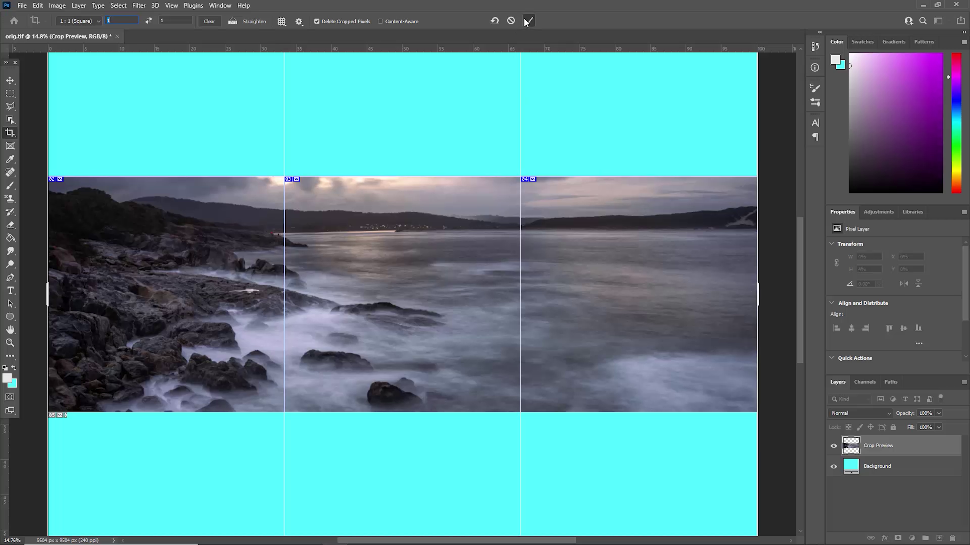
key("Return")
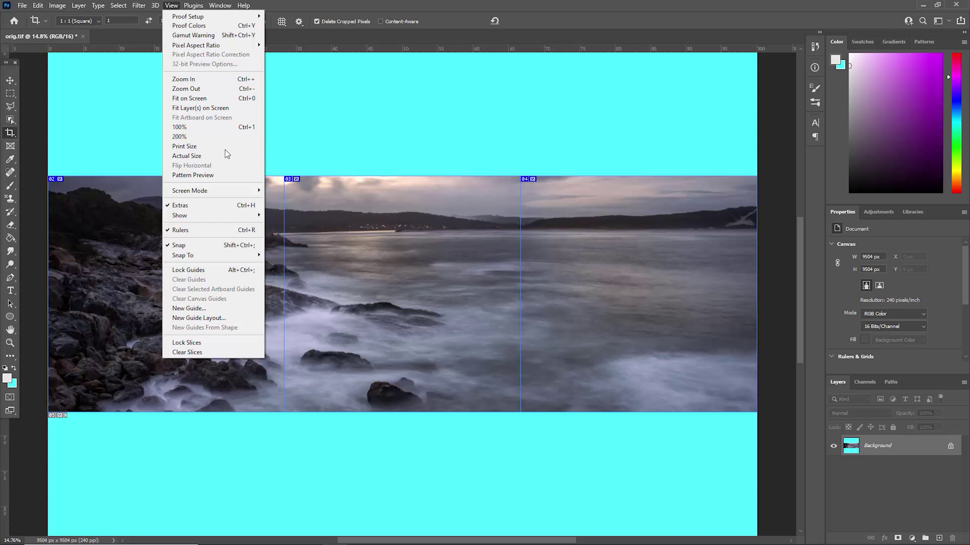
- Hide the slice lines and paint-bucket the top and bottom cyan bands light grey
mouse_move(216, 216)
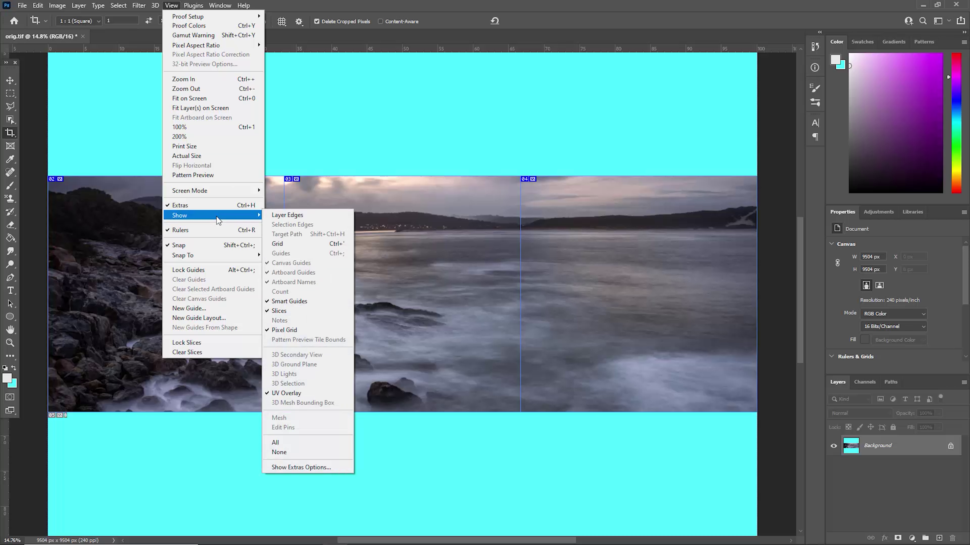
left_click(294, 313)
left_click(13, 368)
left_click(13, 368)
key("g")
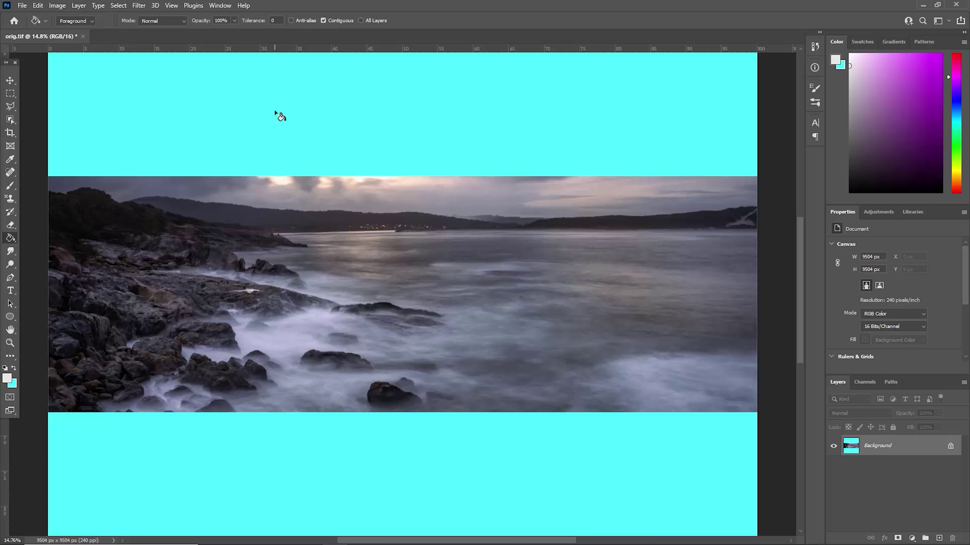
left_click(268, 95)
left_click(309, 455)
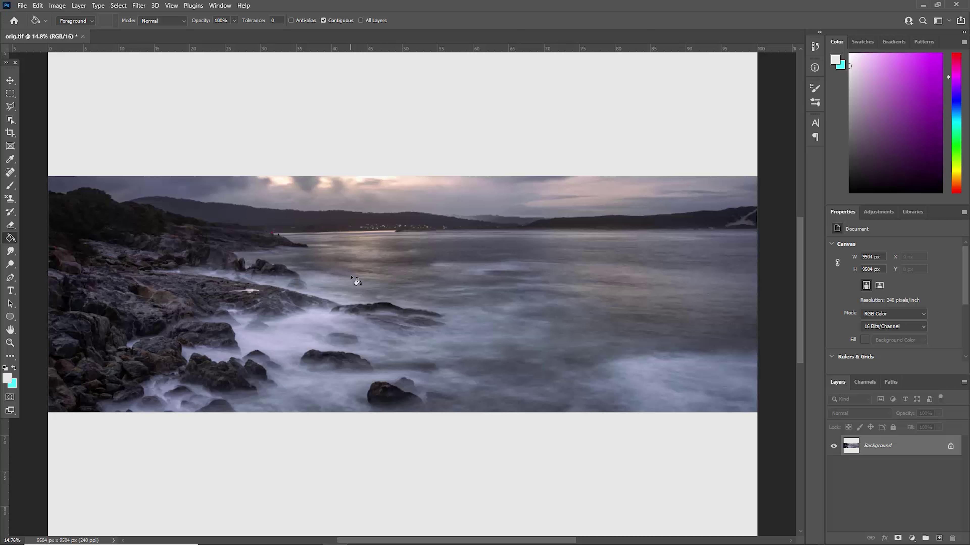
- Export the padded square image as orig.jpg into the images folder
left_click(22, 5)
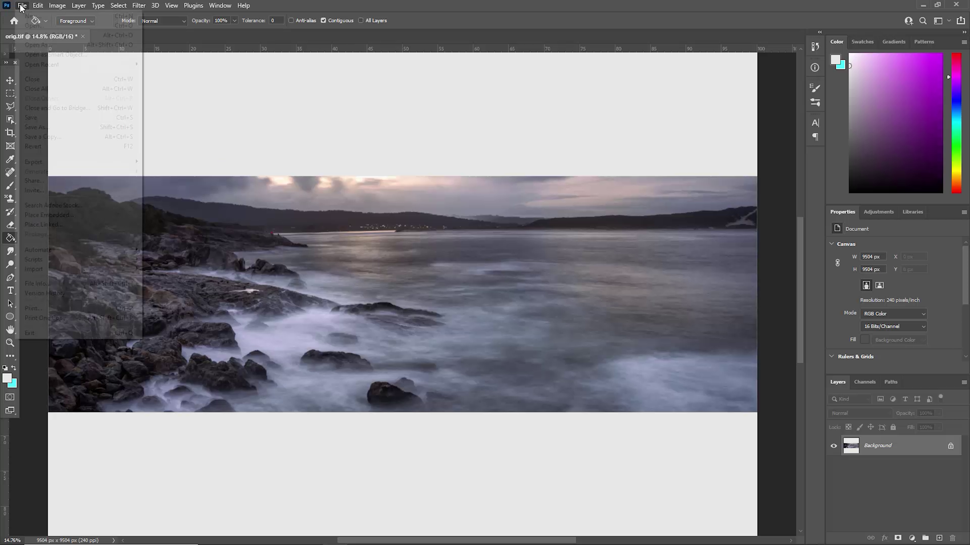
mouse_move(87, 162)
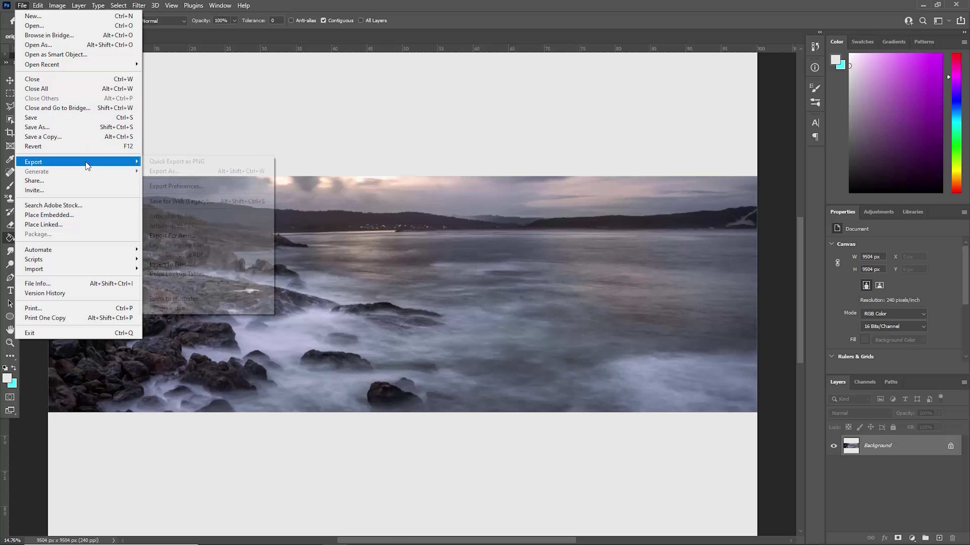
left_click(168, 171)
left_click(719, 456)
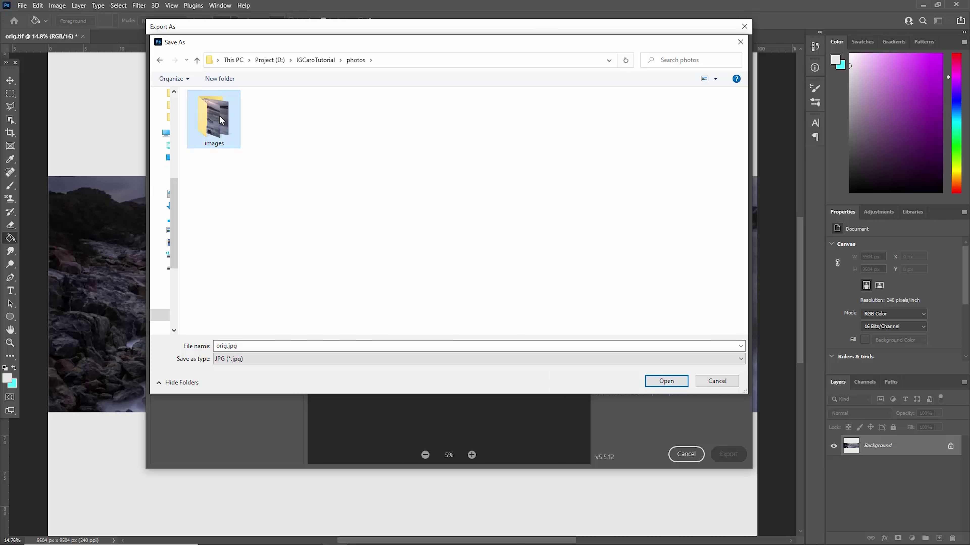
double_click(221, 120)
left_click(674, 381)
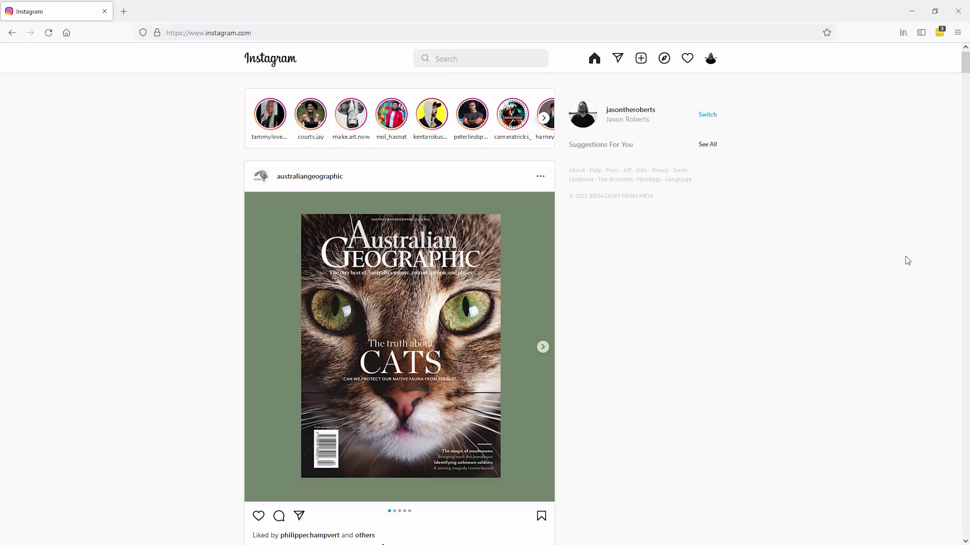
- Start a new Instagram post and select the slice images from the computer
left_click(641, 58)
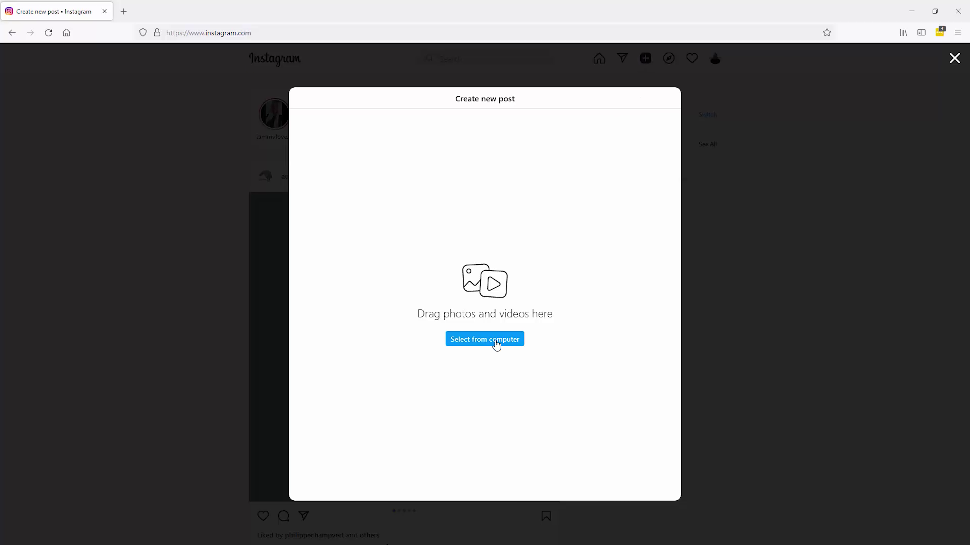
left_click(496, 344)
left_click(180, 92, "ctrl")
left_click(245, 107, "ctrl")
key("Return")
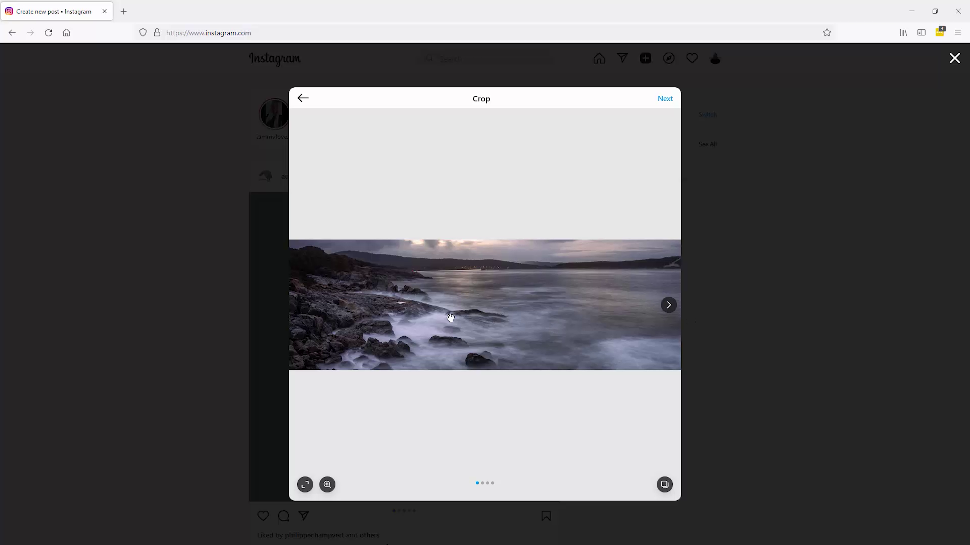
- Discard the first attempt, reload orig_01–03.jpg and step through the three slices
left_click(668, 310)
left_click(304, 97)
left_click(483, 309)
left_click(490, 339)
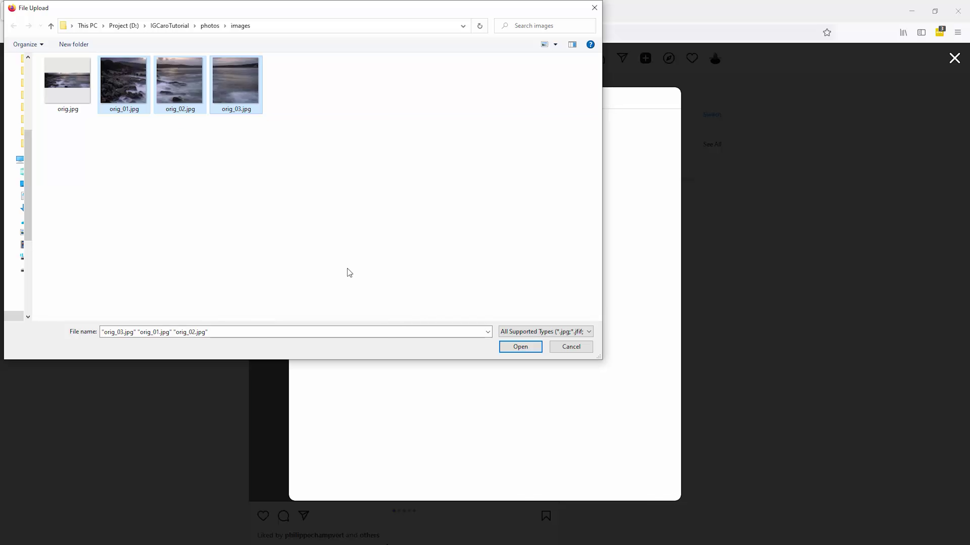
left_click(524, 349)
left_click(669, 307)
left_click(669, 310)
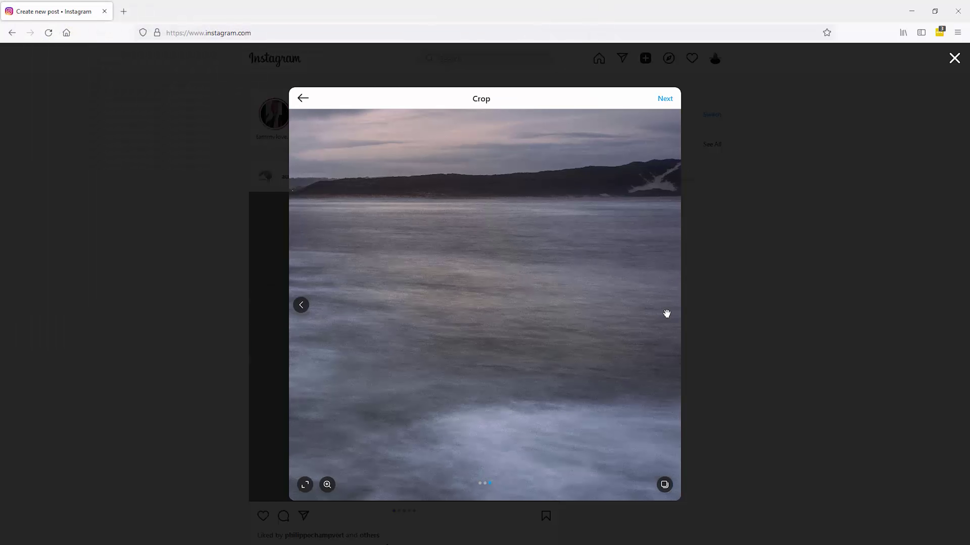
- Add orig.jpg as the fourth image in the carousel
left_click(305, 484)
left_click(664, 484)
left_click(654, 439)
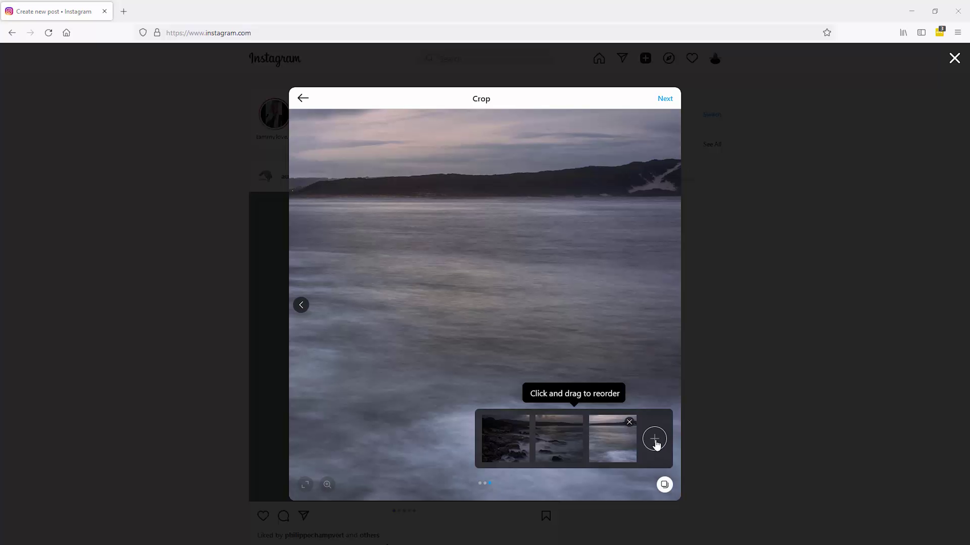
left_click(68, 80)
left_click(520, 347)
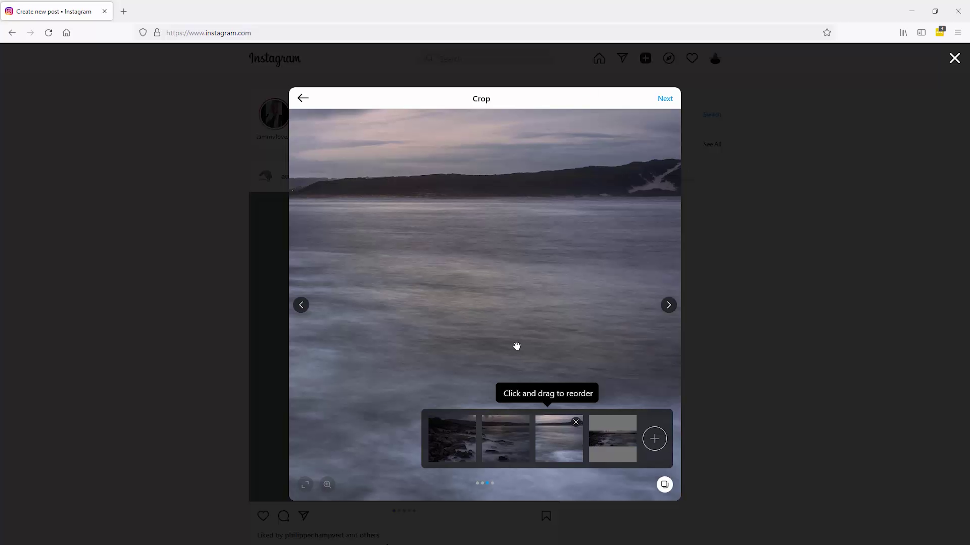
- Review all four carousel images, from the first slice to the padded full view
left_click(301, 305)
left_click(301, 305)
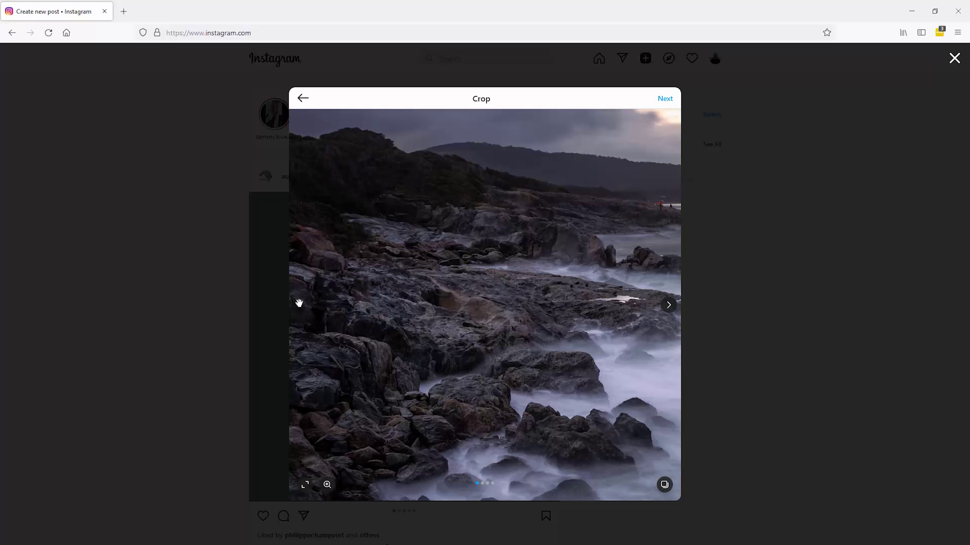
left_click(669, 306)
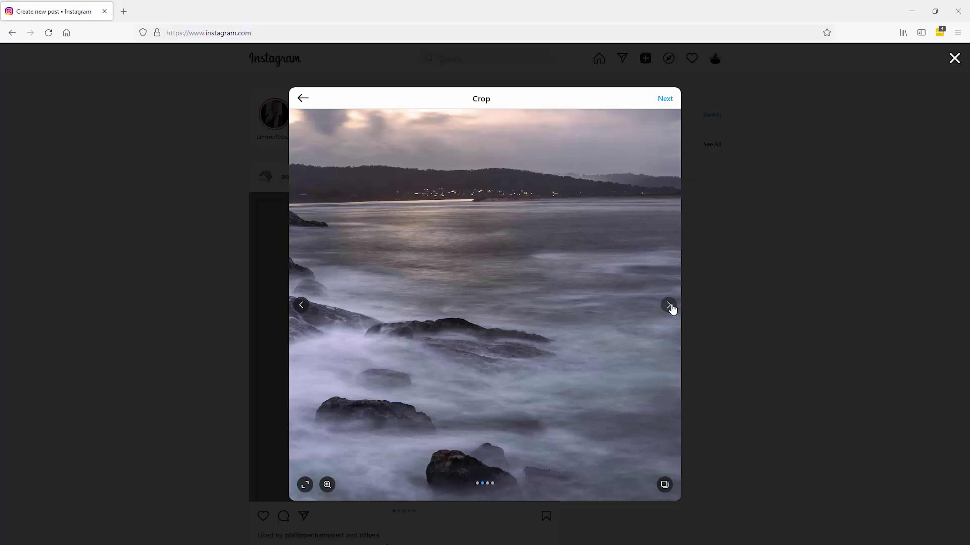
left_click(669, 306)
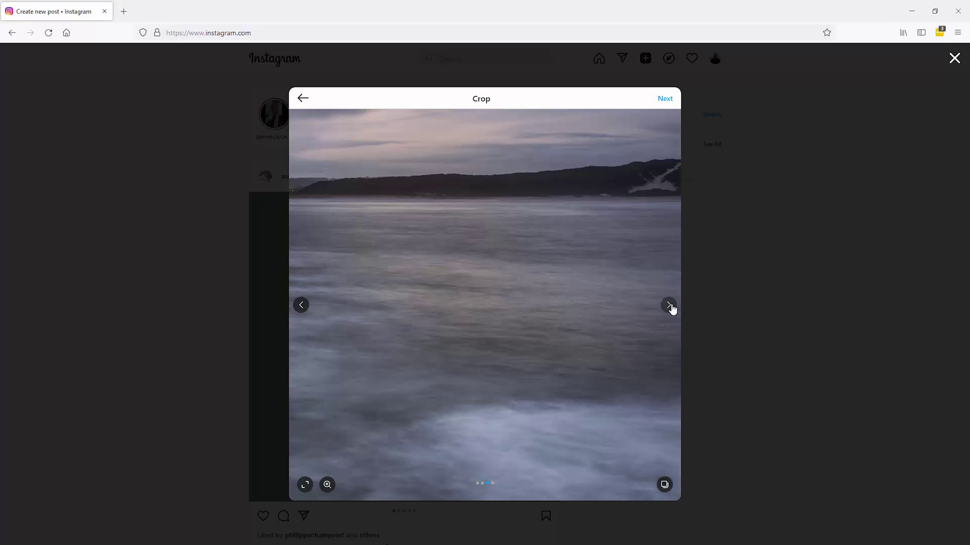
left_click(669, 305)
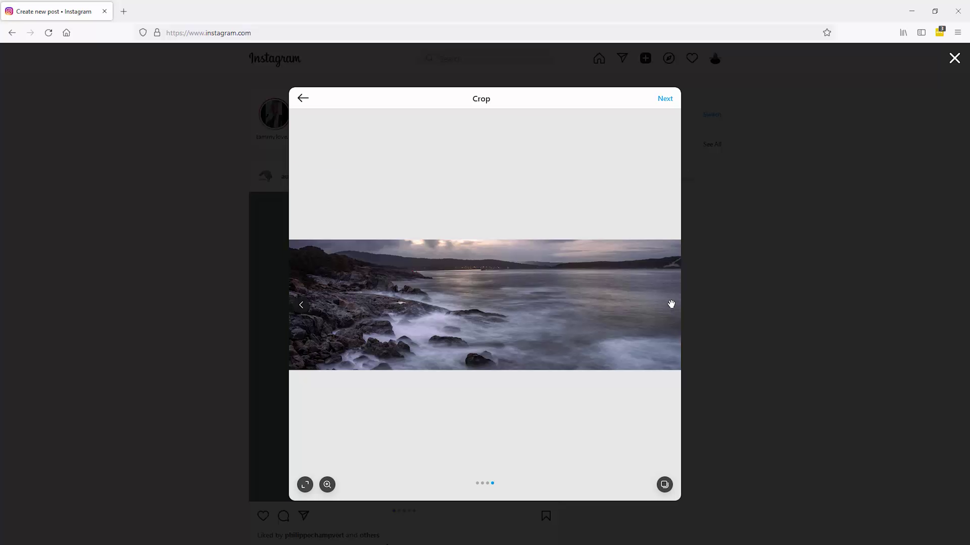